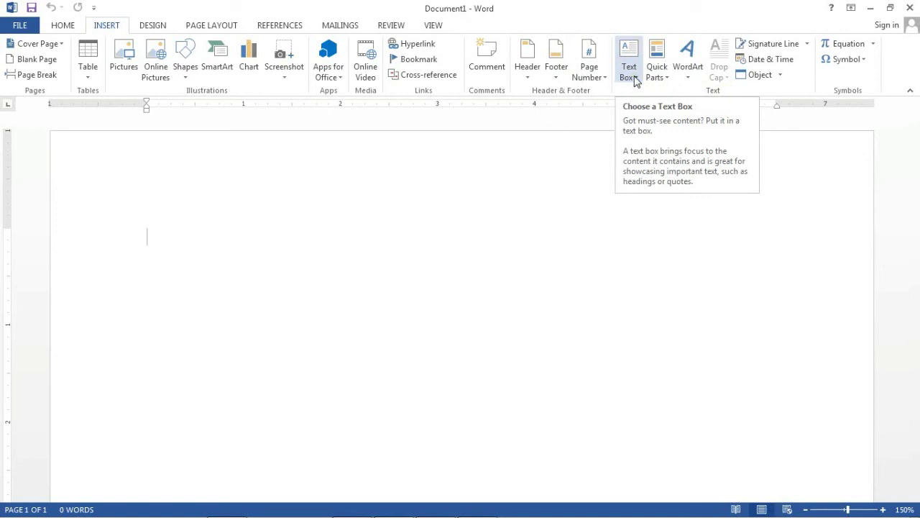
- Draw a text box on the page's right, type '645645645b ghhgfhgfh', and nudge it higher
click(635, 79)
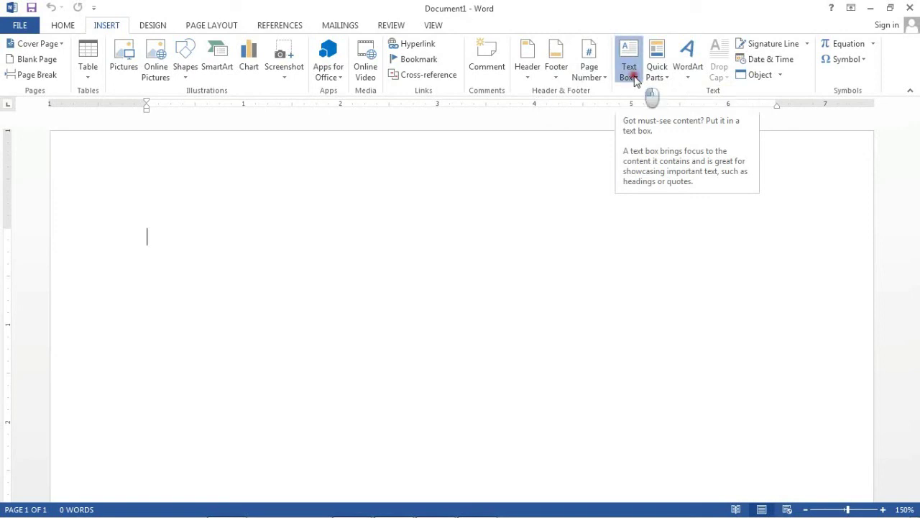
click(658, 369)
drag(457, 218, 615, 299)
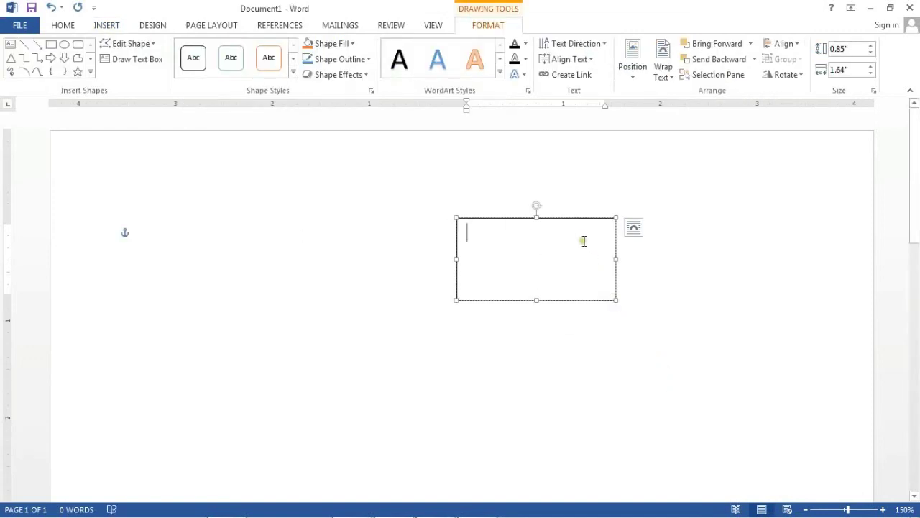
text(645645645)
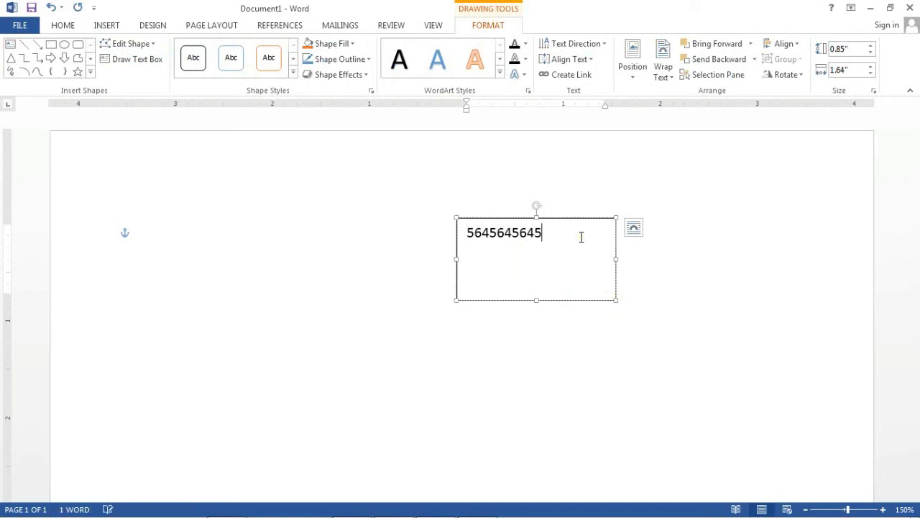
text(b ghhgfhgfh)
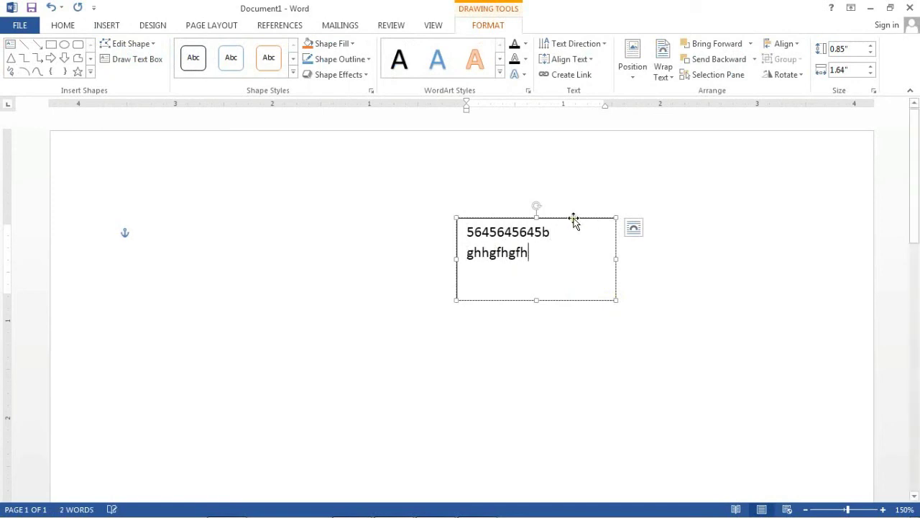
mouse_move(575, 218)
mouse_down()
mouse_move(384, 192)
mouse_move(569, 181)
mouse_up()
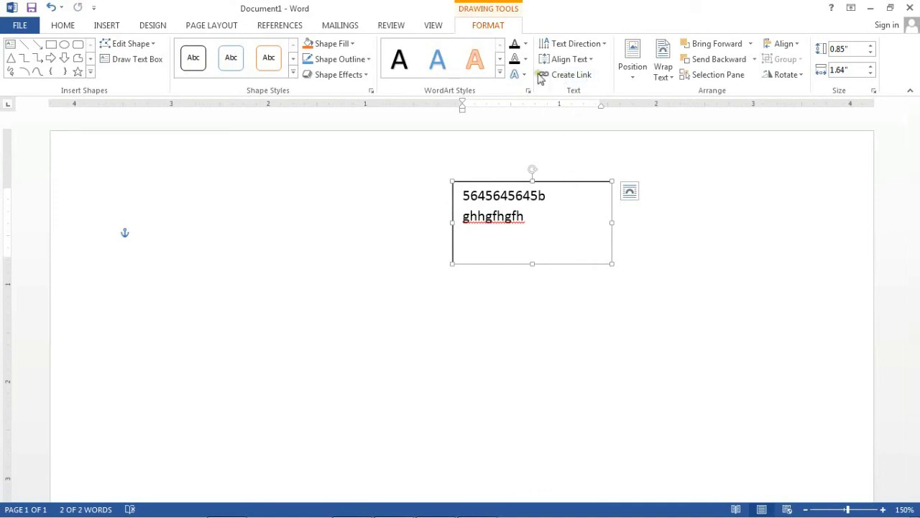
- Give the text box No Outline, widen it to 2.43", and move it left and down
click(352, 59)
click(334, 180)
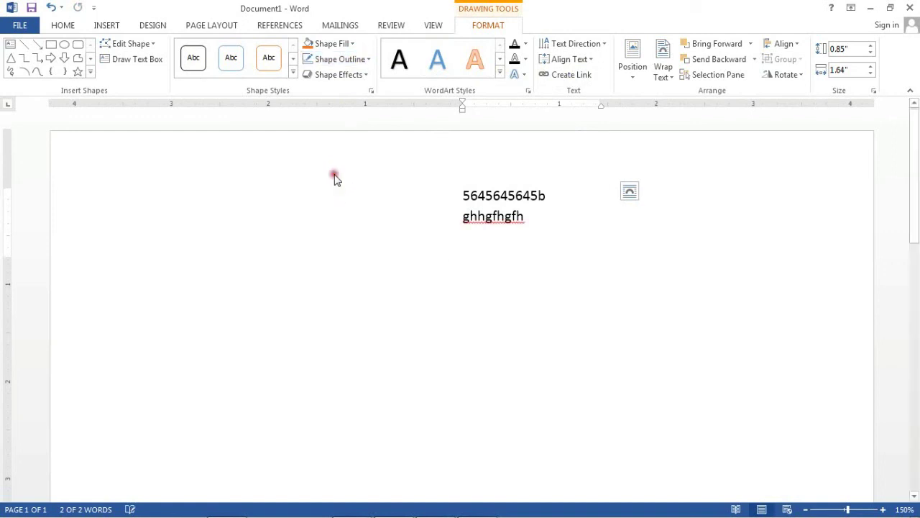
click(547, 223)
drag(612, 225, 688, 222)
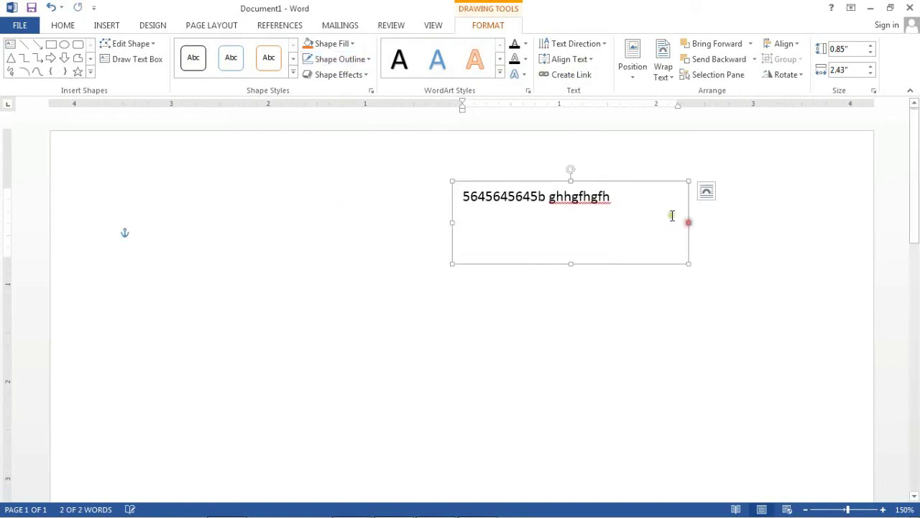
mouse_move(631, 185)
mouse_down()
mouse_move(538, 227)
mouse_move(594, 249)
mouse_move(534, 236)
mouse_up()
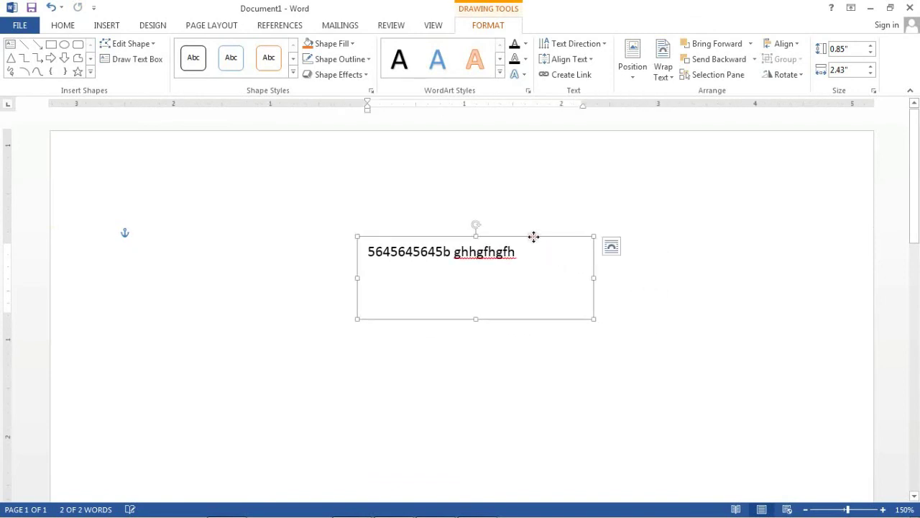
- Draw an empty second text box lower left and add more sample text and a paragraph to the first box
click(153, 61)
drag(221, 357, 397, 433)
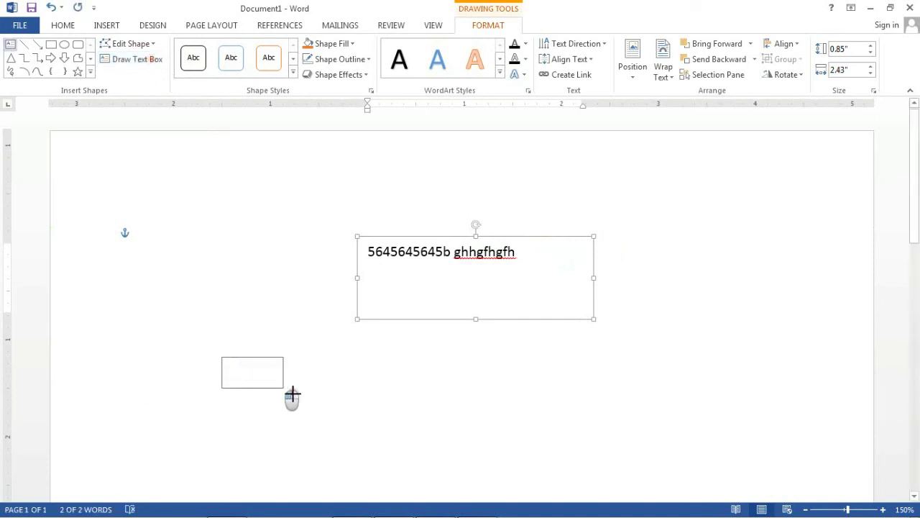
click(527, 261)
text(et sd)
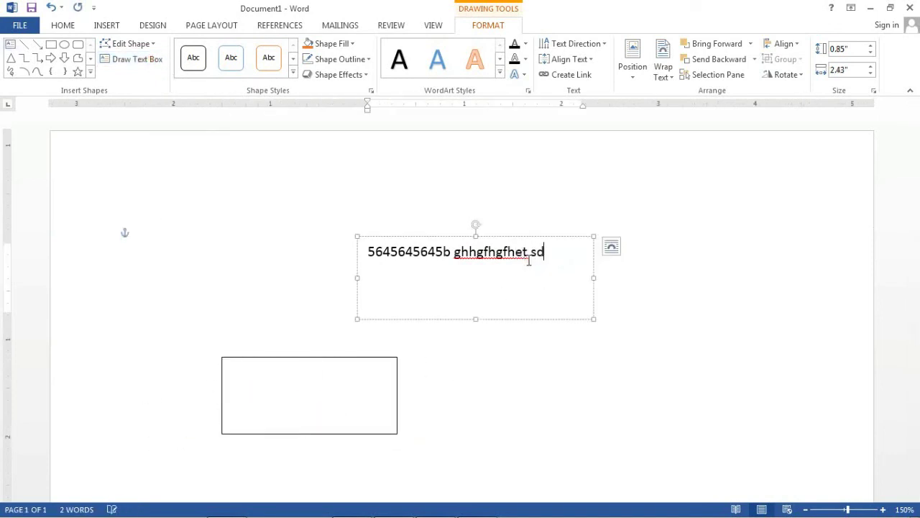
text(fdsfdsfdsfsdf)
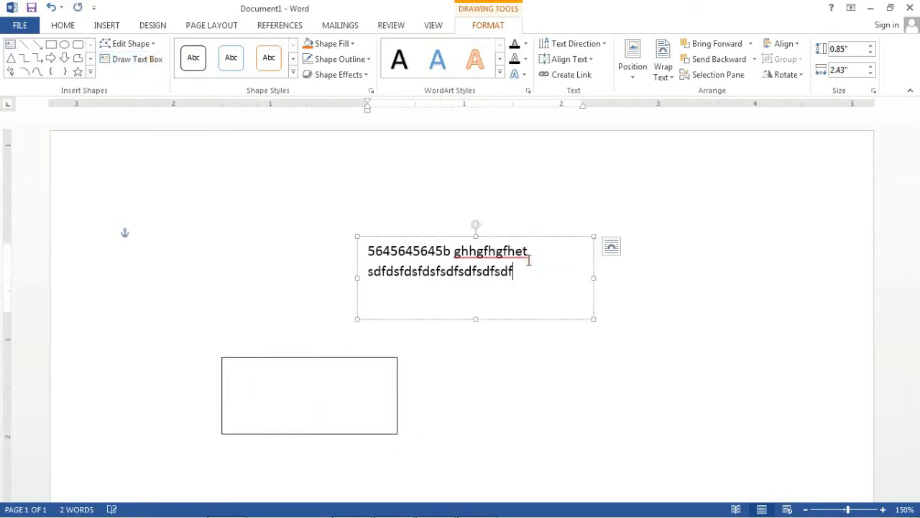
text(sdfsdf)
key(Return)
text(sdfsdf)
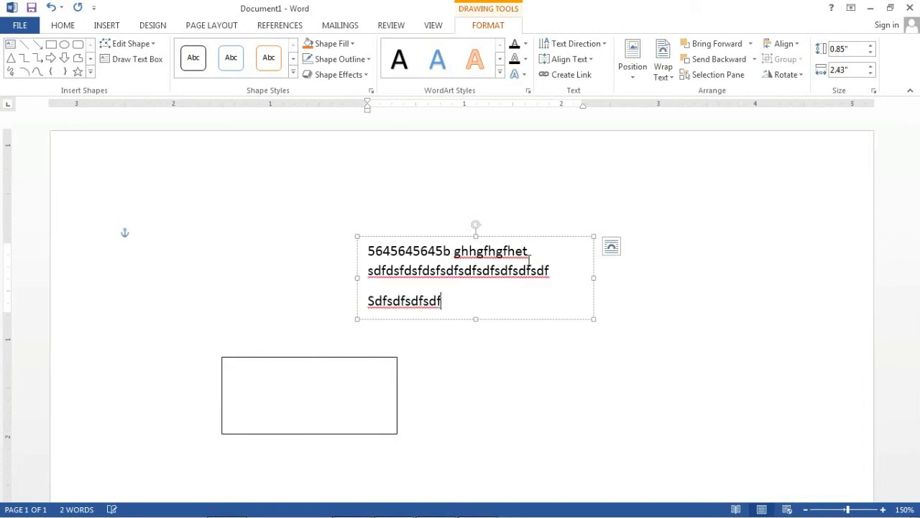
text( sdf)
text(sdfsdfsdfsdfsdfsd)
key(ctrl+BackSpace)
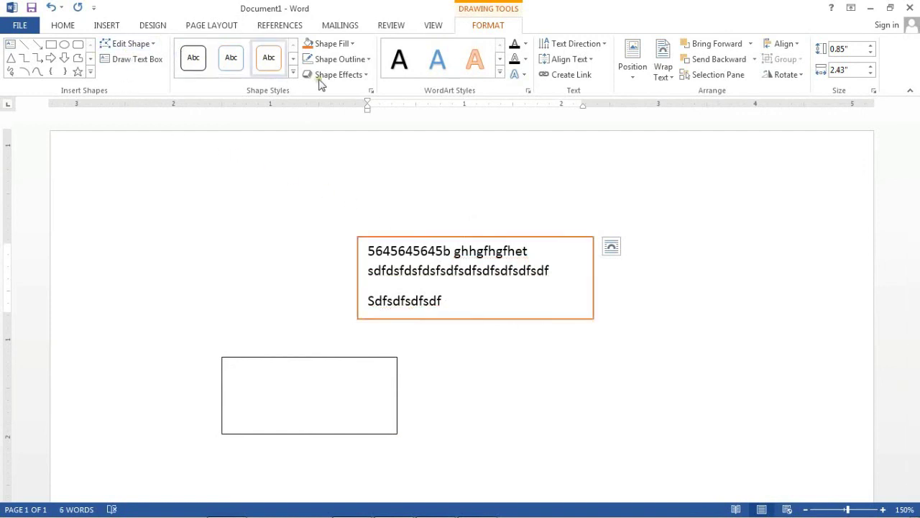
- Create a link from the first text box to the empty lower box so overflow text flows into it
click(568, 75)
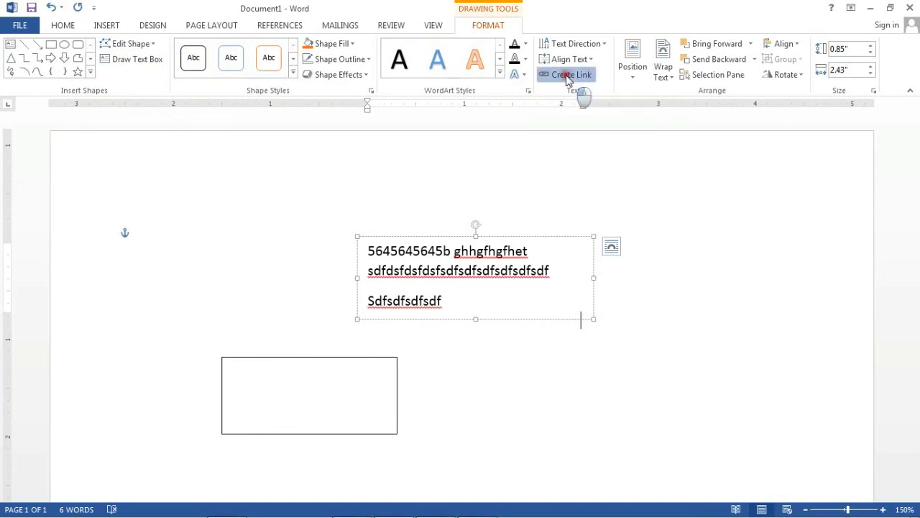
click(343, 377)
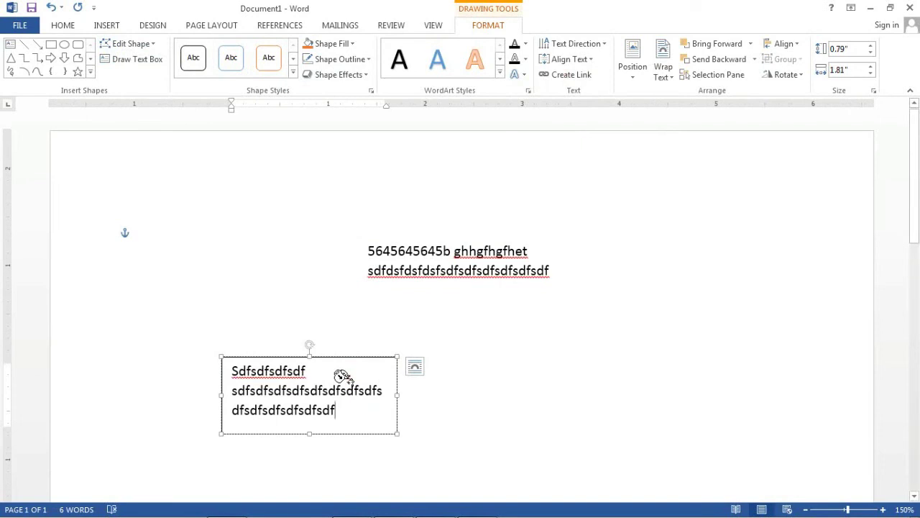
click(451, 257)
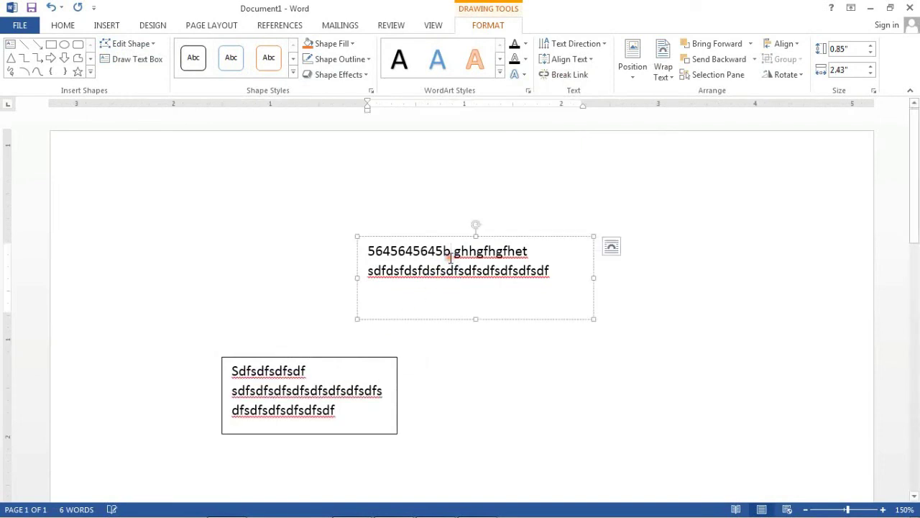
click(115, 25)
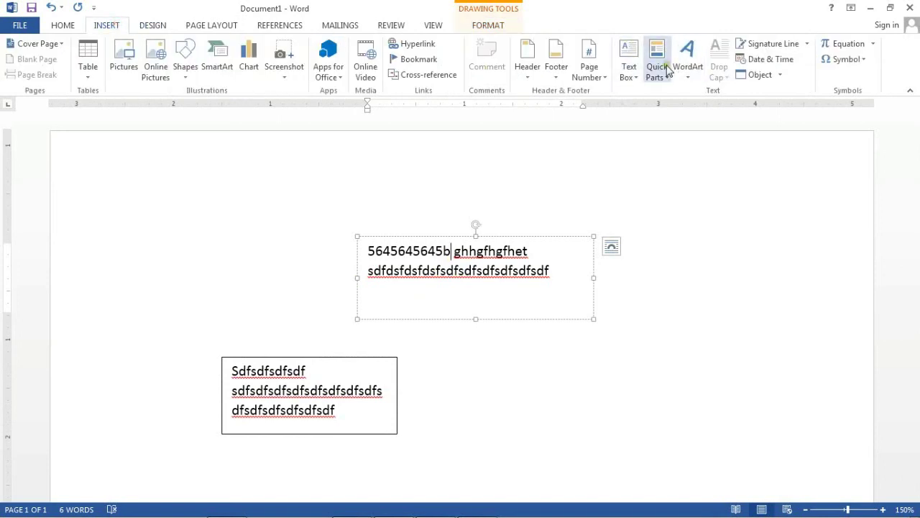
- Create a new blank document and begin typing 'indian pe' on the page
key(ctrl+n)
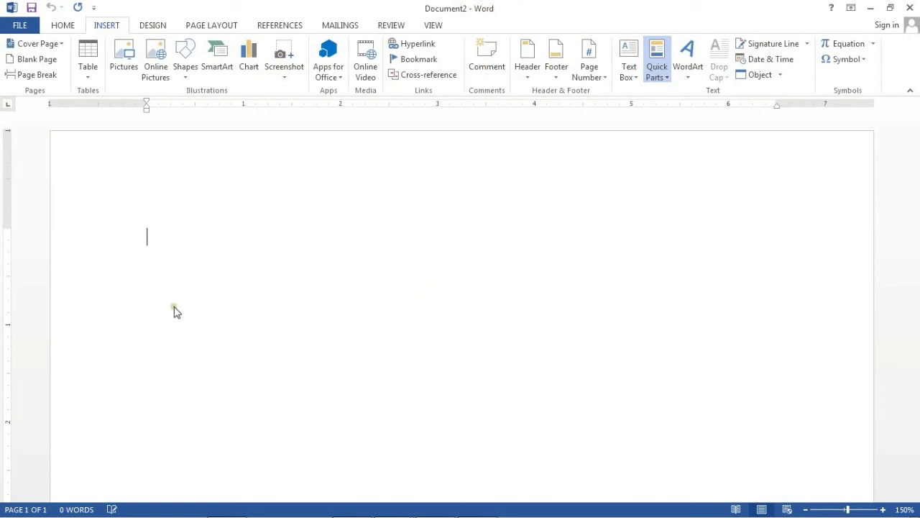
click(193, 271)
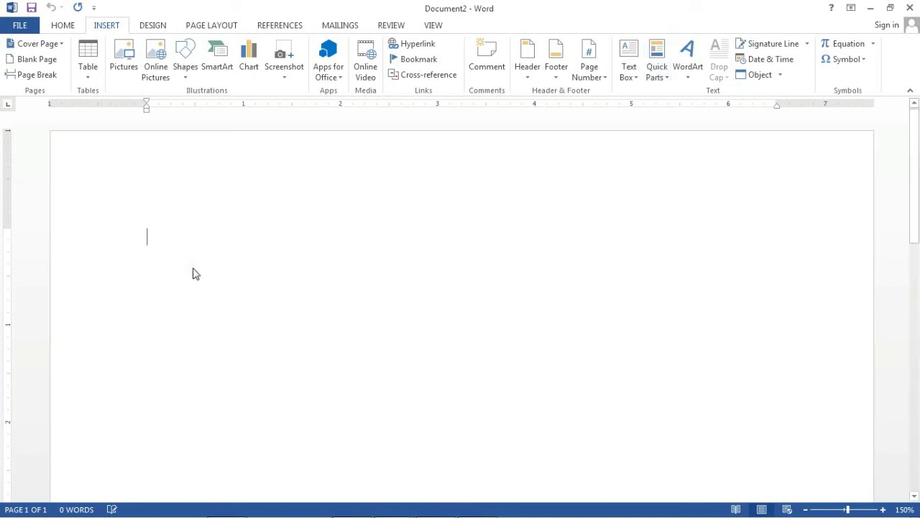
text(in)
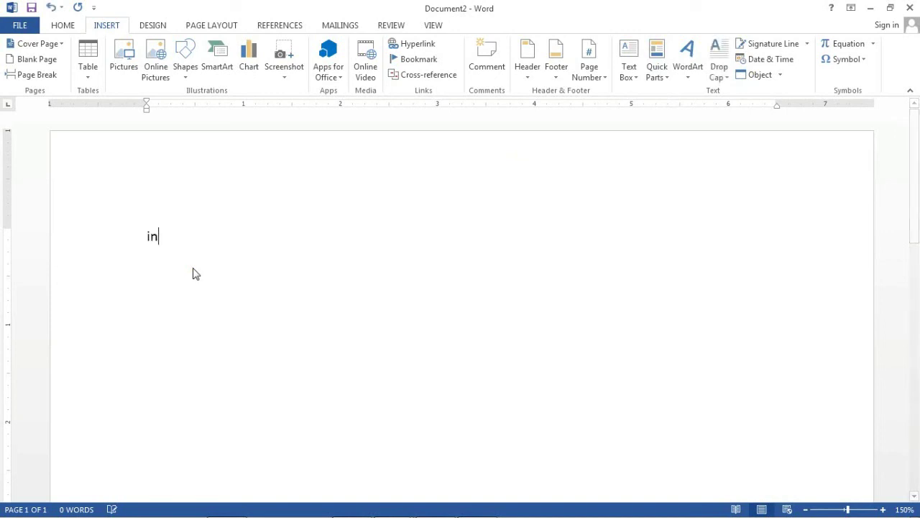
text(dian people is very brave)
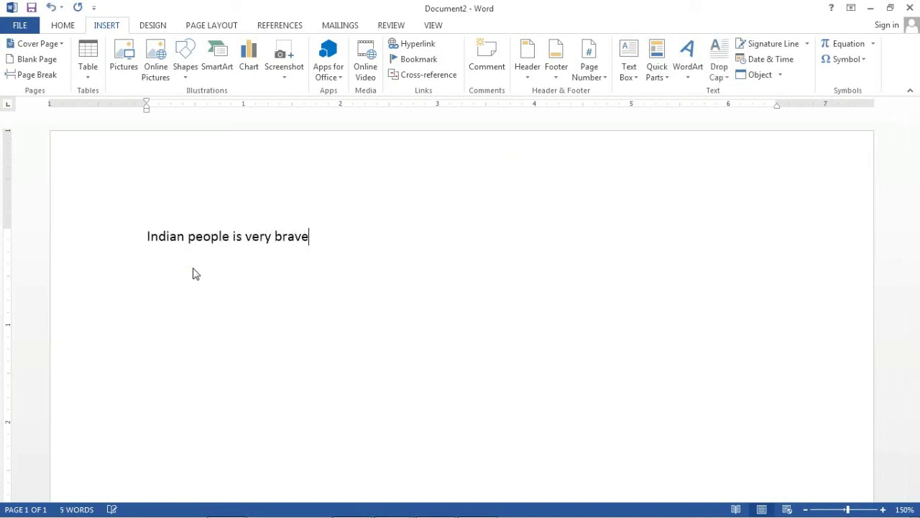
- Save 'Indian people is very brave' as AutoText entry 'people' and add two blank lines below
drag(331, 257, 108, 261)
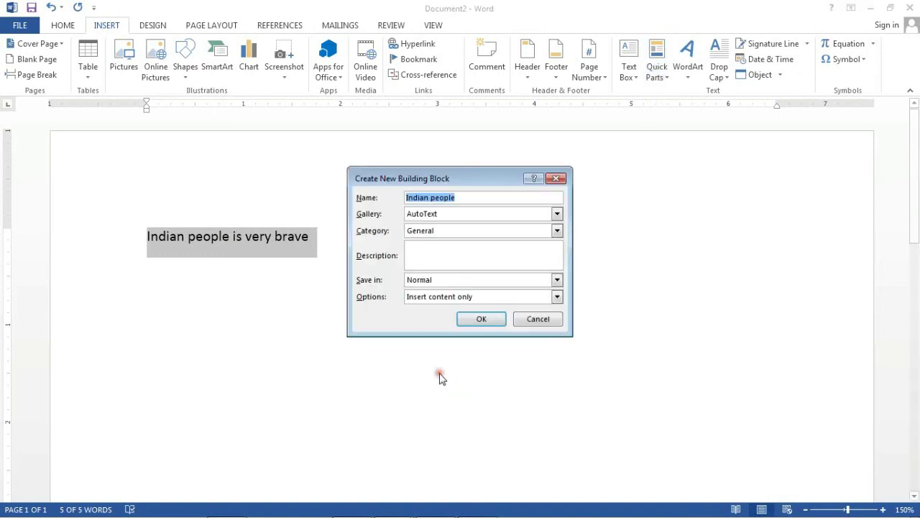
key(alt+F3)
text(p)
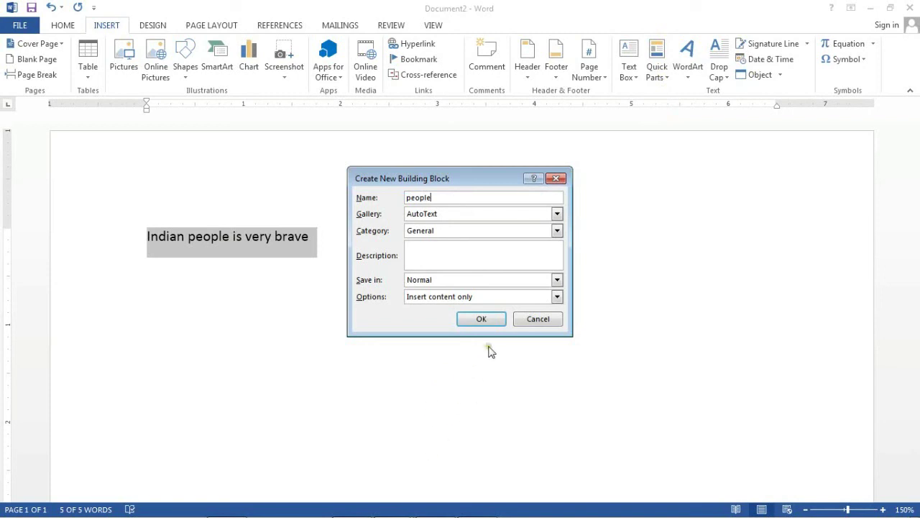
click(491, 321)
key(Return)
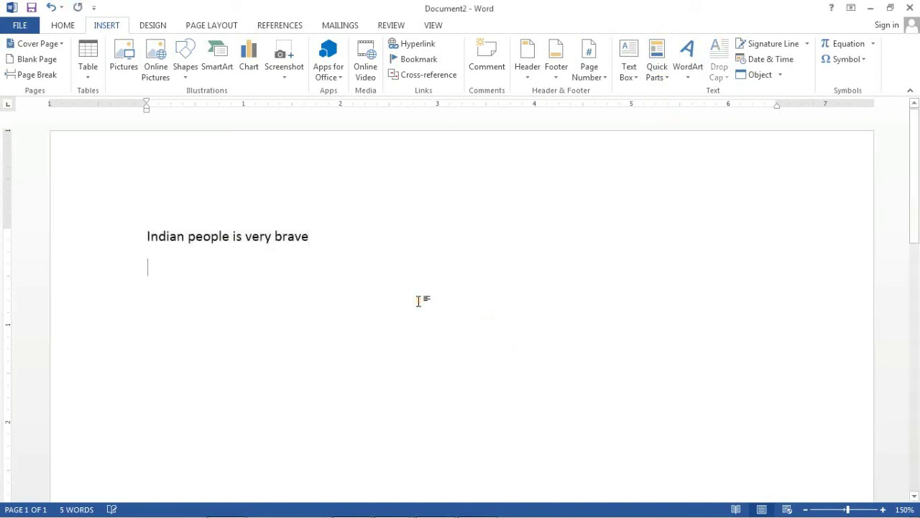
key(Return)
key(Return)
key(Return)
- Start page 2 with the line 'Indian army is brave' followed by an empty line
key(Return)
key(Return)
key(Return)
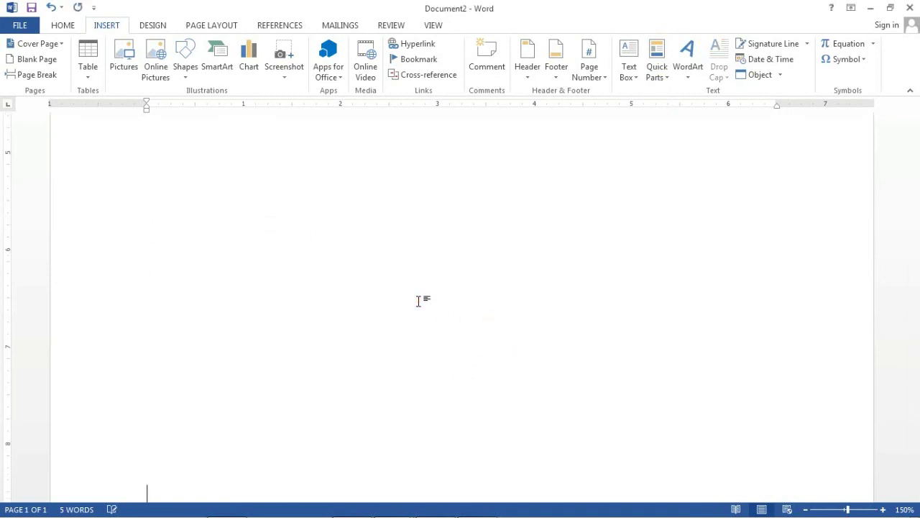
key(Return)
key(Return)
key(Return)
key(Return)
key(Return)
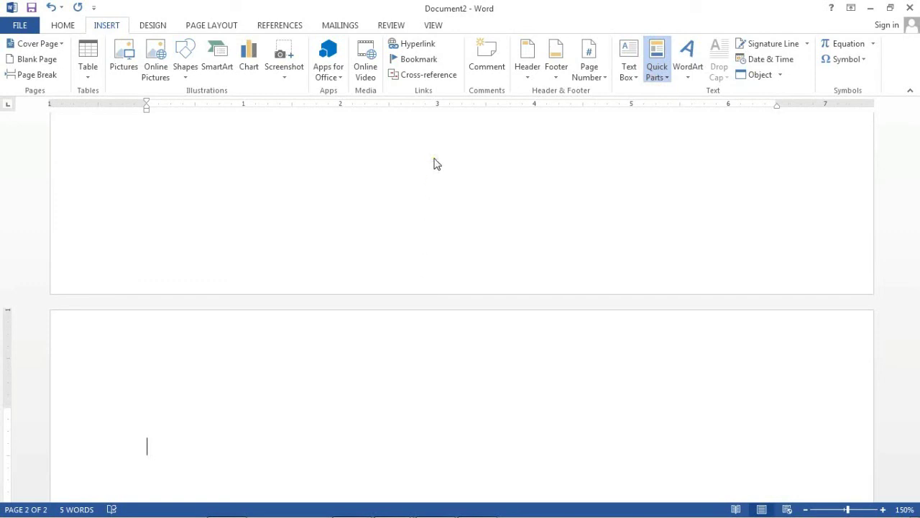
text(Indian army is brave)
key(Return)
scroll(425, 347, down, 2)
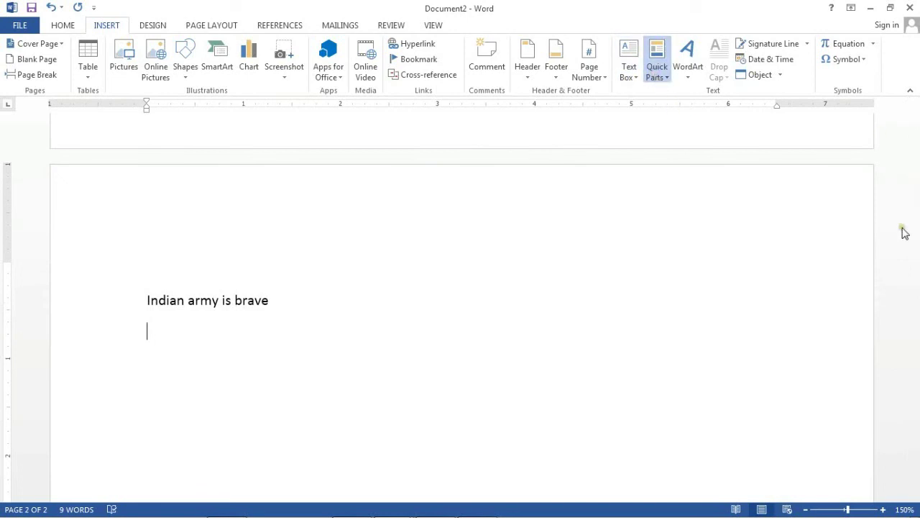
- Insert a Company property field reading 'Reliance pvt ltd' below the sentence, then continue onto page 3
click(861, 181)
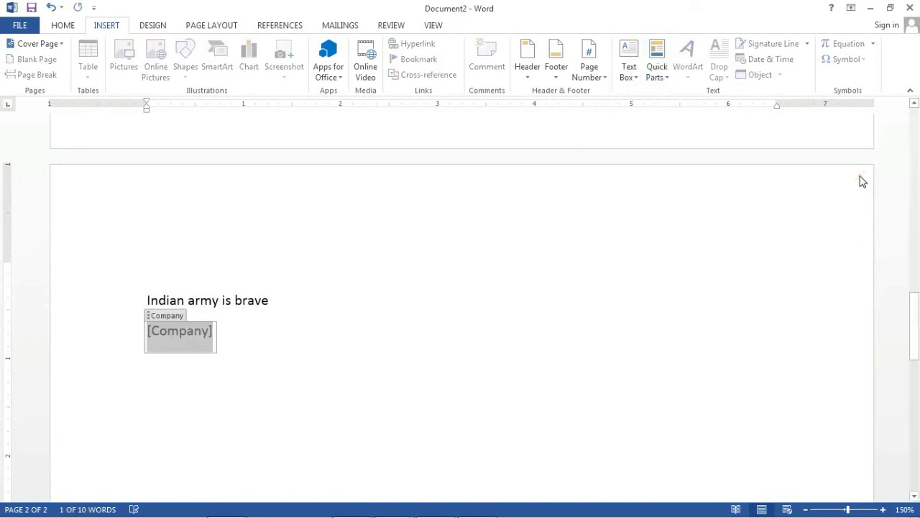
text(relioan)
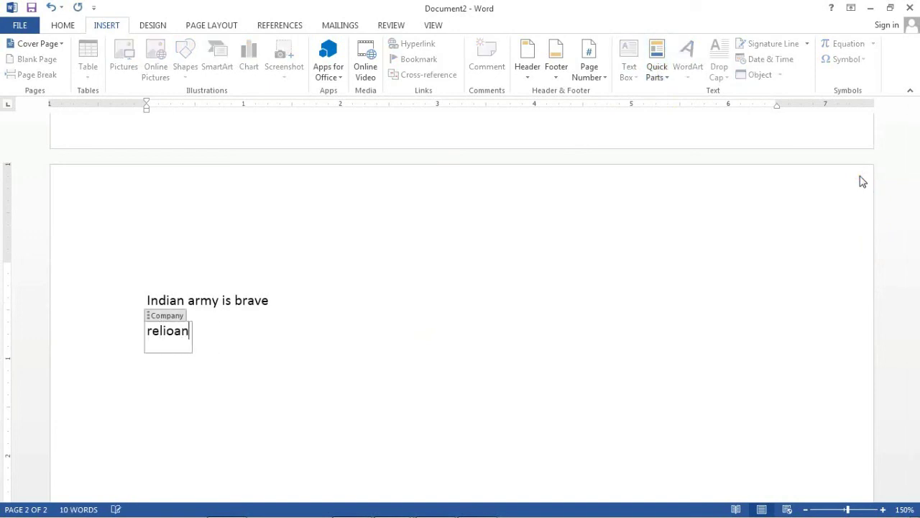
key(BackSpace)
key(BackSpace)
text(nce pv)
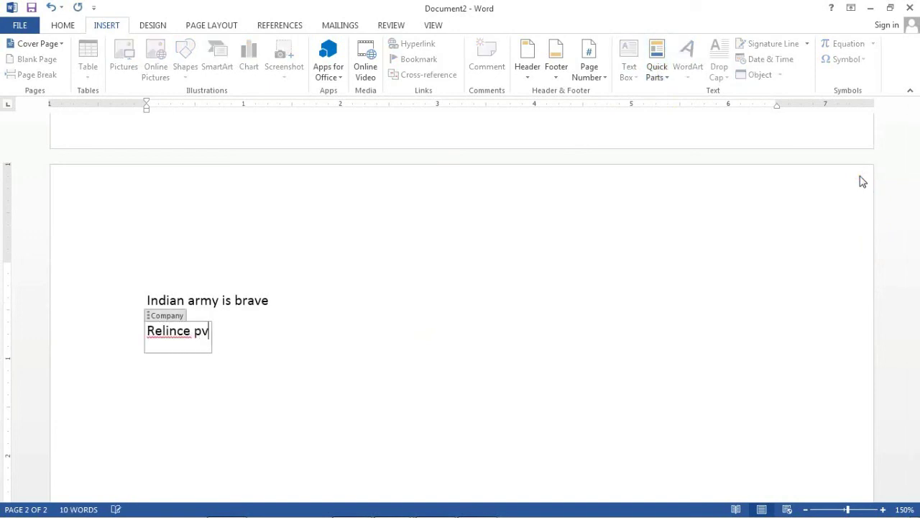
text(t ltd)
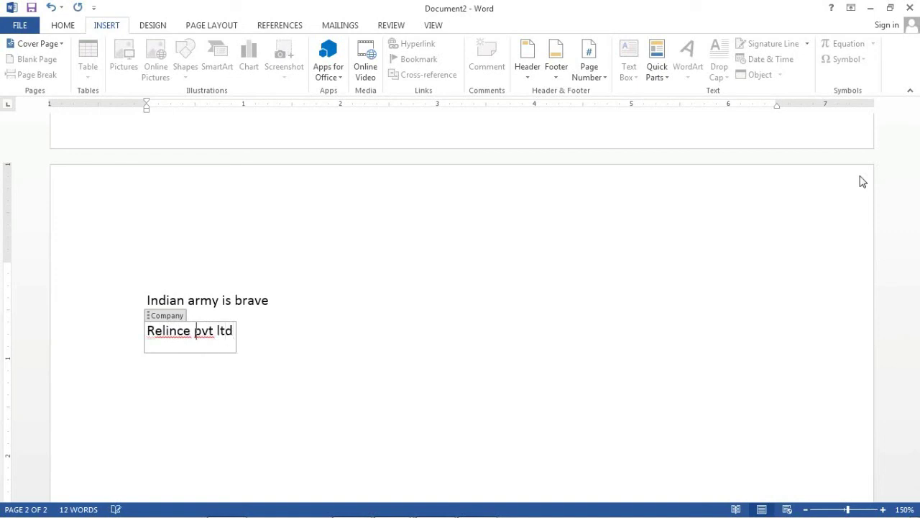
key(Right)
text(a)
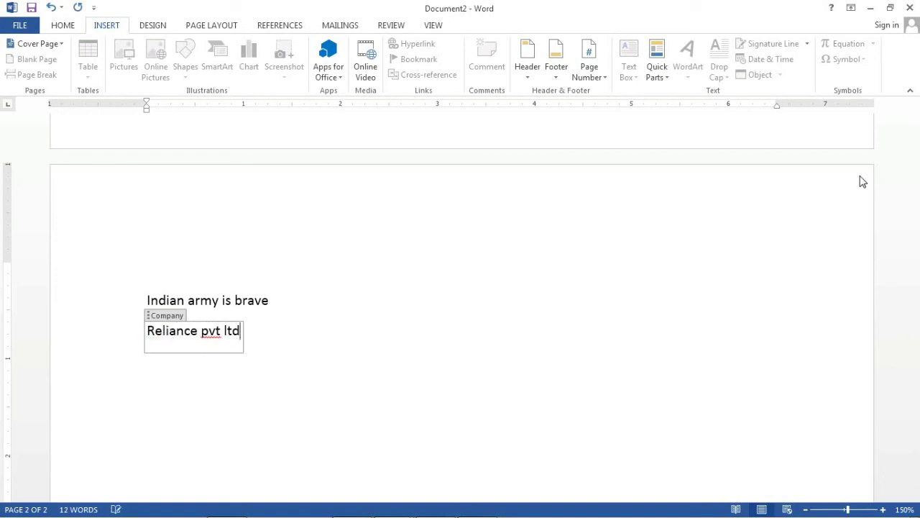
key(Right)
key(Return)
key(ctrl+Return)
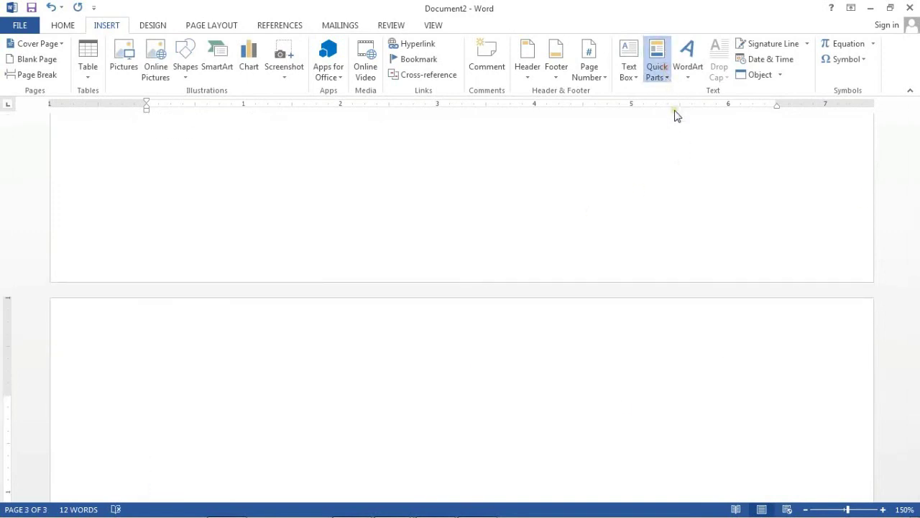
- Insert the Company property field again on page 3 and click outside the control
click(832, 173)
scroll(575, 287, down, 3)
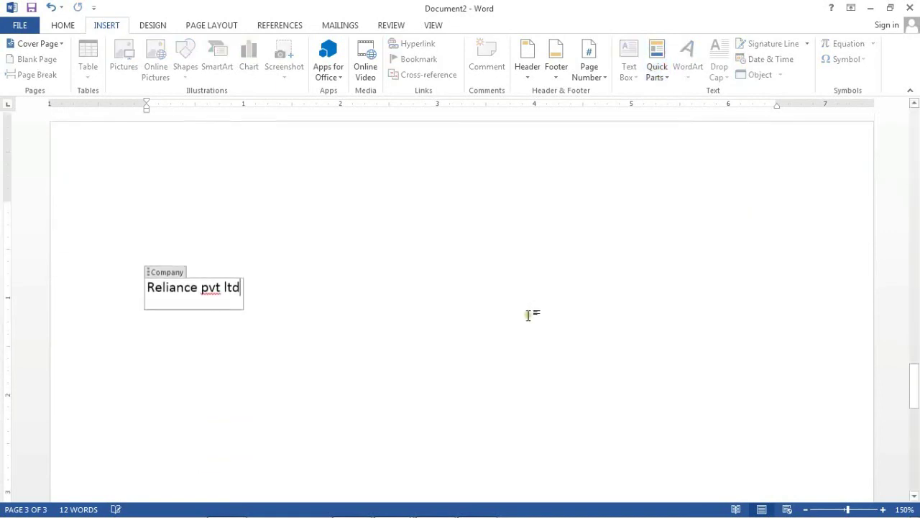
click(302, 299)
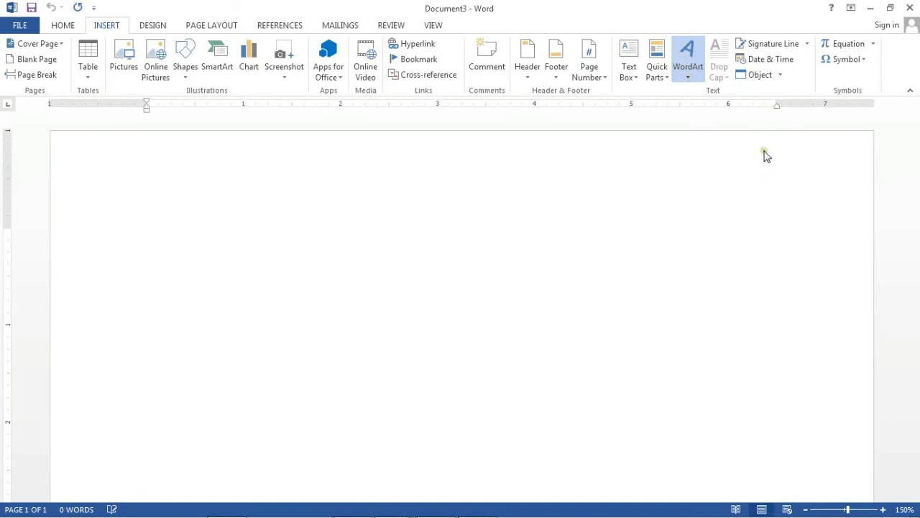
- Add gold WordArt reading 'Indian' to the new document
click(767, 156)
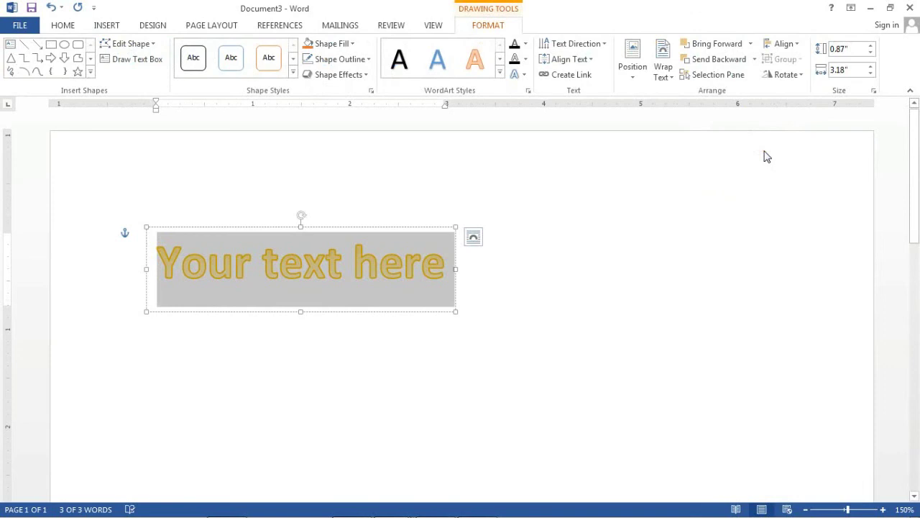
text(Inl)
key(BackSpace)
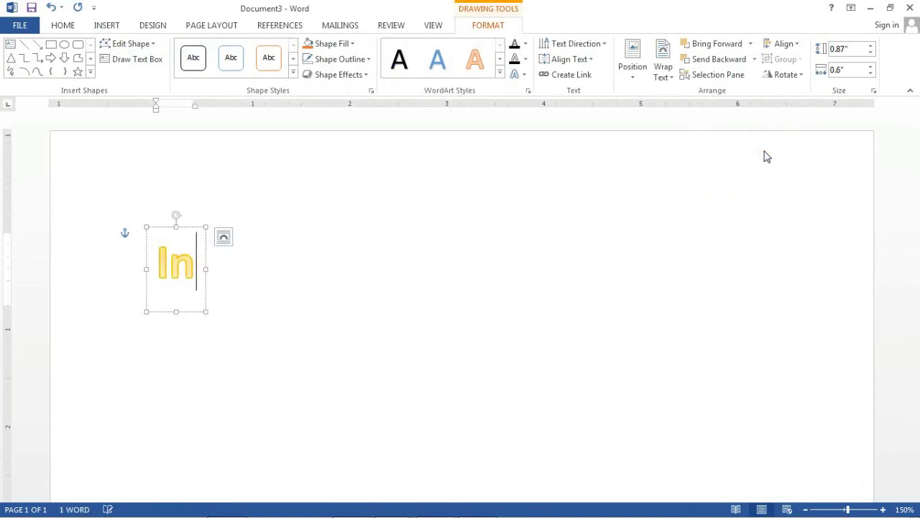
text(dian)
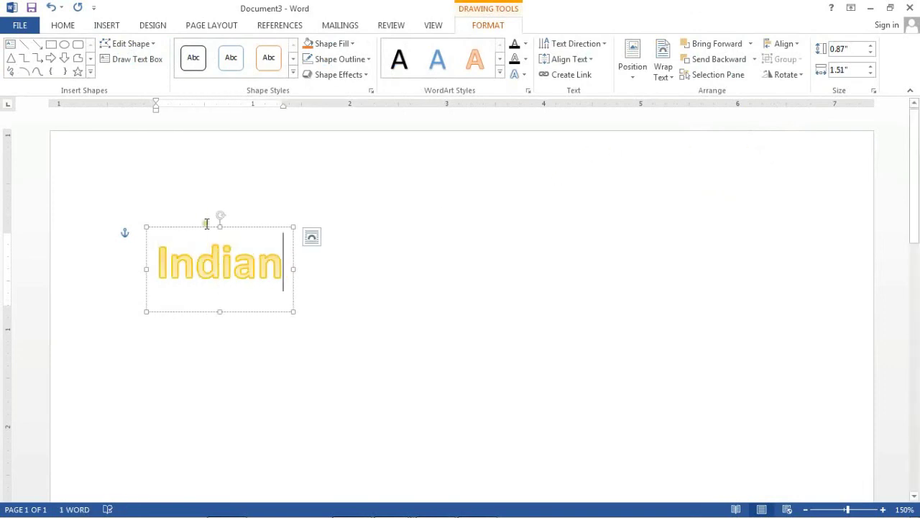
click(237, 227)
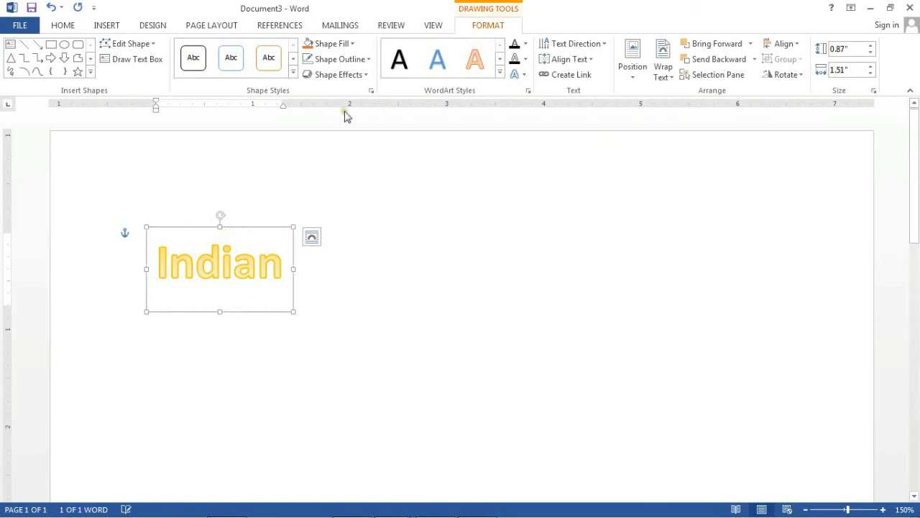
- Give the WordArt box No Fill and an orange glow on its letters
click(352, 44)
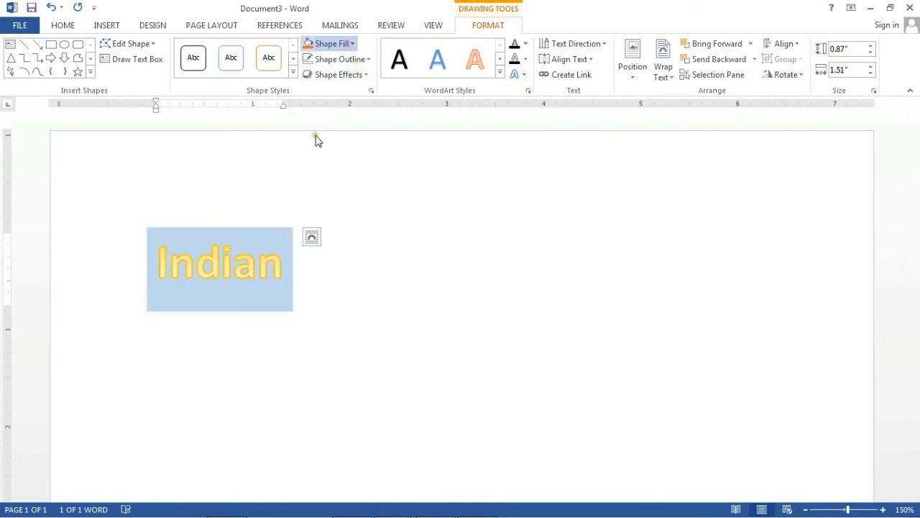
click(351, 105)
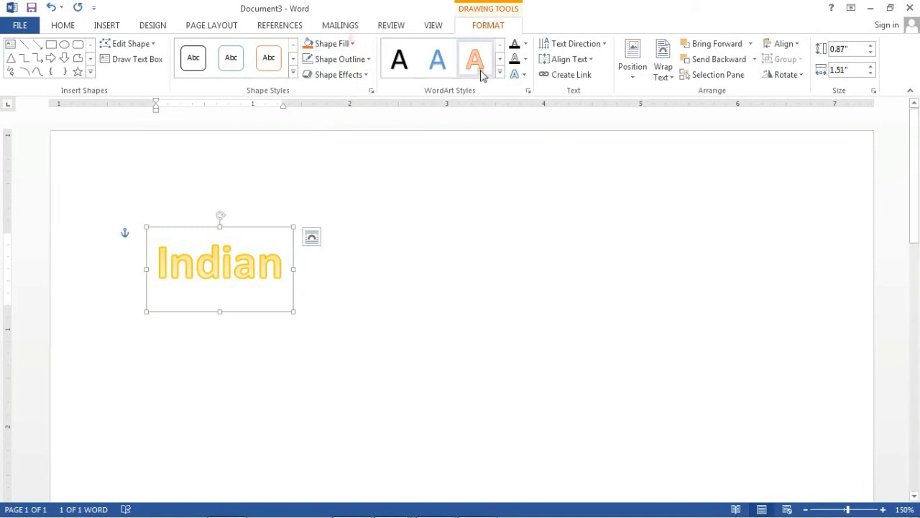
click(512, 76)
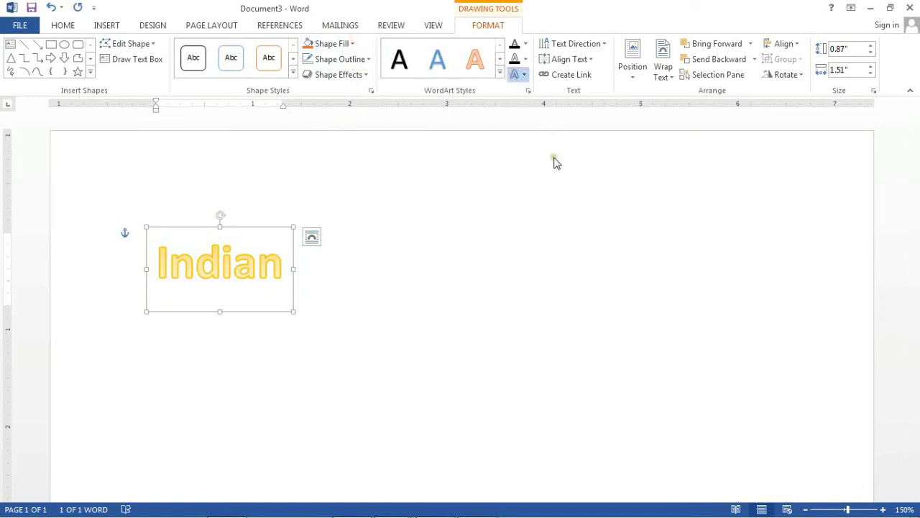
click(649, 254)
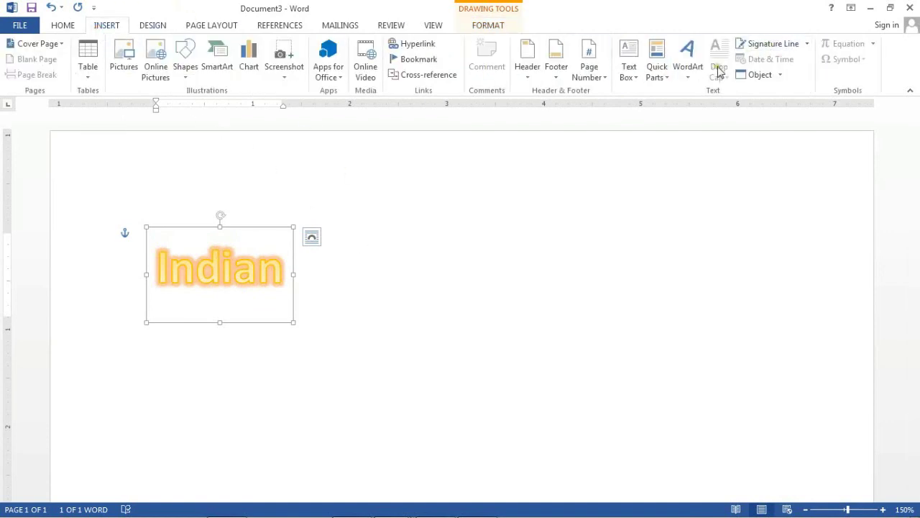
click(451, 294)
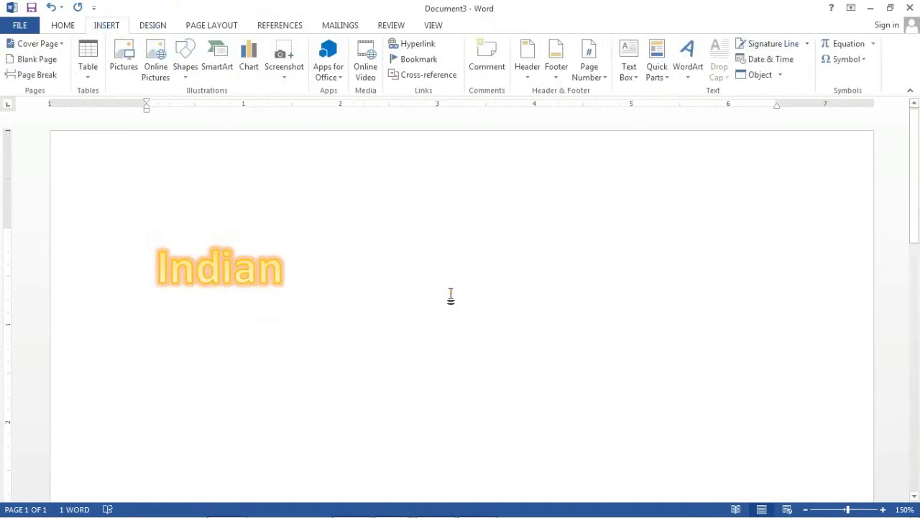
- In a new document, type 'indian', make its I a dropped capital, then delete the leftover text
key(ctrl+n)
text(indian)
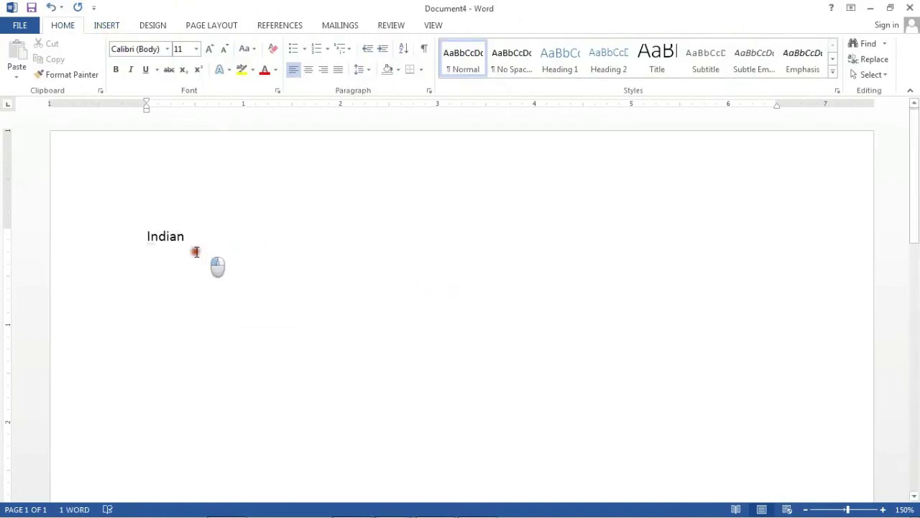
drag(197, 249, 113, 255)
click(117, 29)
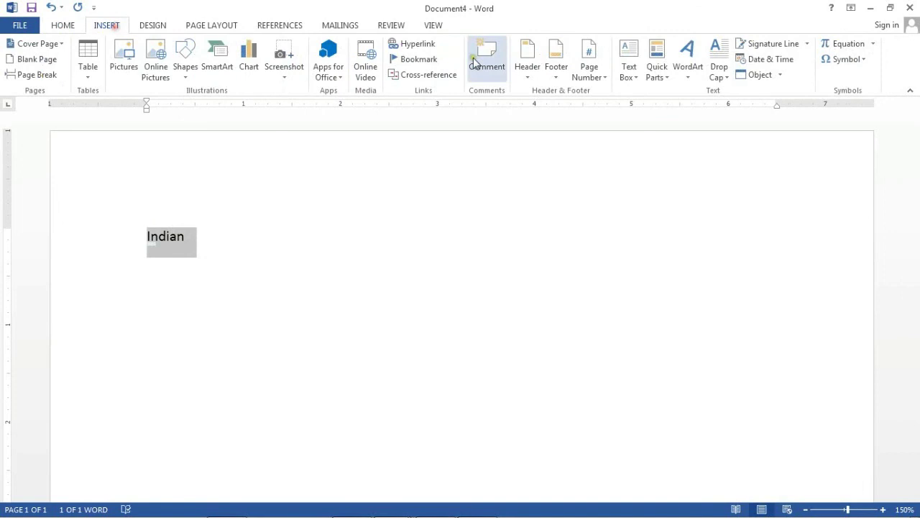
click(719, 75)
click(733, 128)
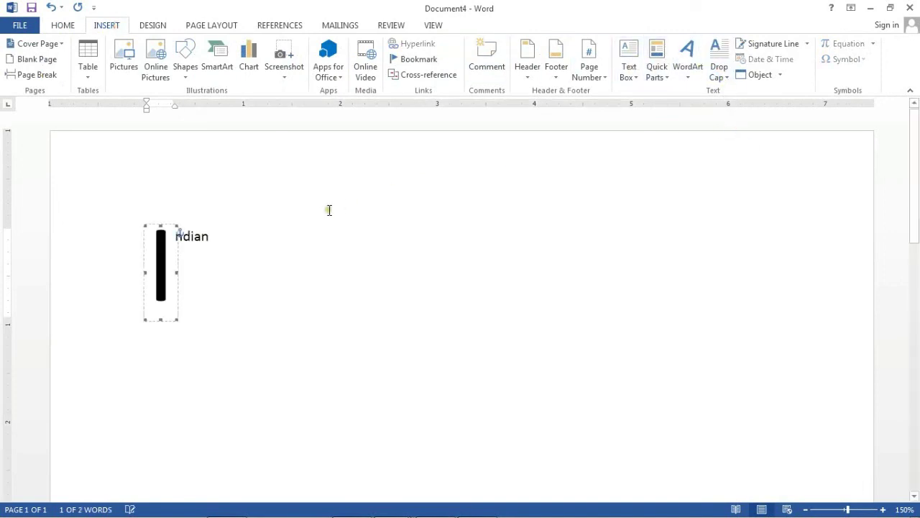
click(237, 388)
click(55, 205)
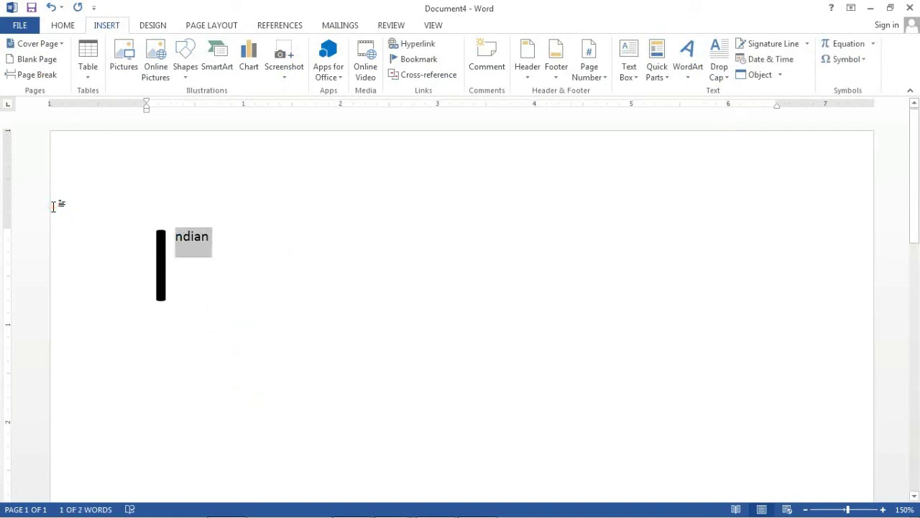
key(BackSpace)
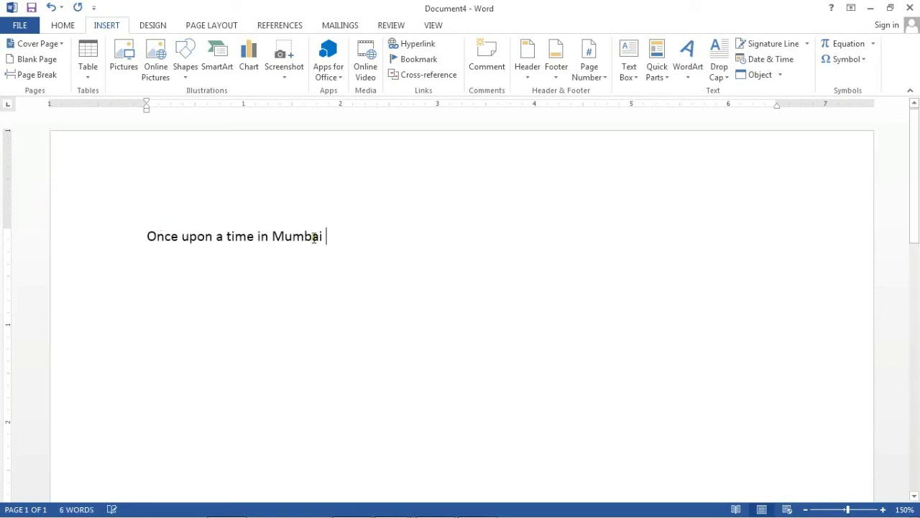
- Select the line 'Once upon a time in Mumbai' and give it a dropped capital O
click(328, 236)
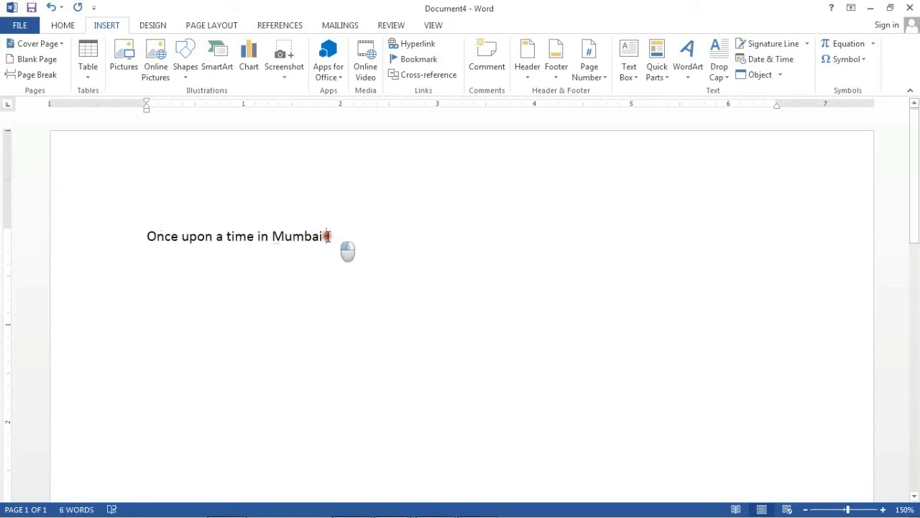
click(122, 236)
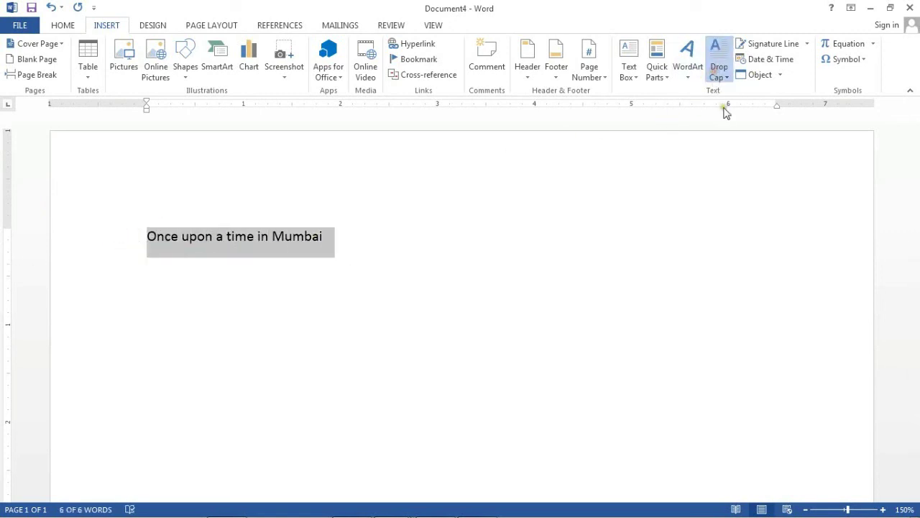
click(404, 253)
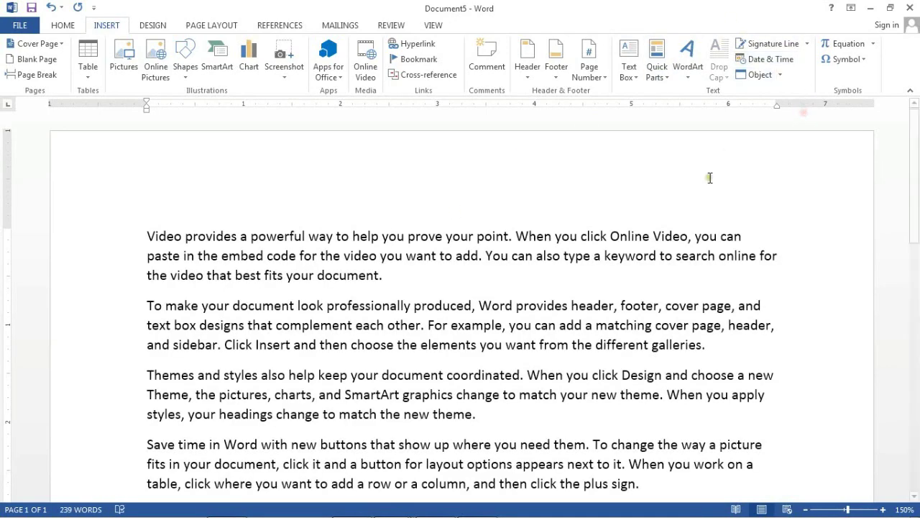
- Add a signature line below the paragraphs with the suggested signer's name and title 'math teacher'
scroll(709, 178, down, 4)
scroll(683, 331, down, 1)
scroll(683, 331, up, 4)
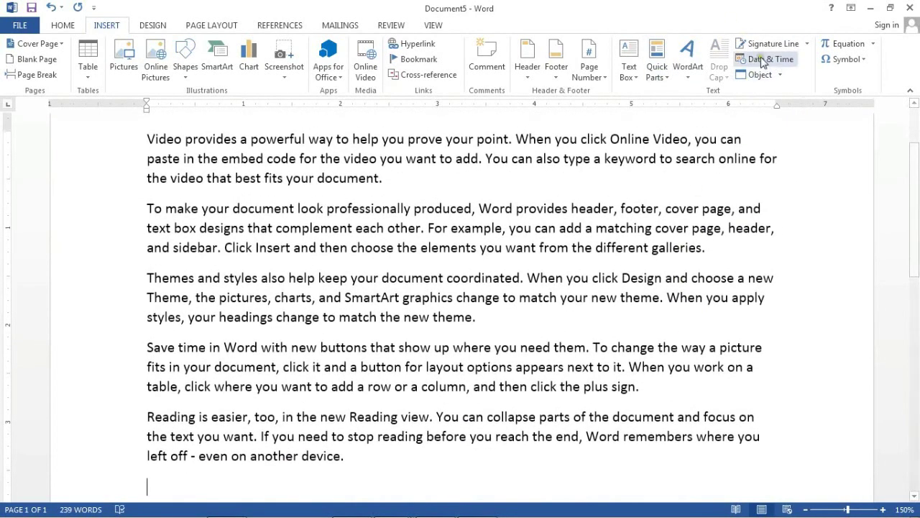
click(772, 45)
text(math teacher)
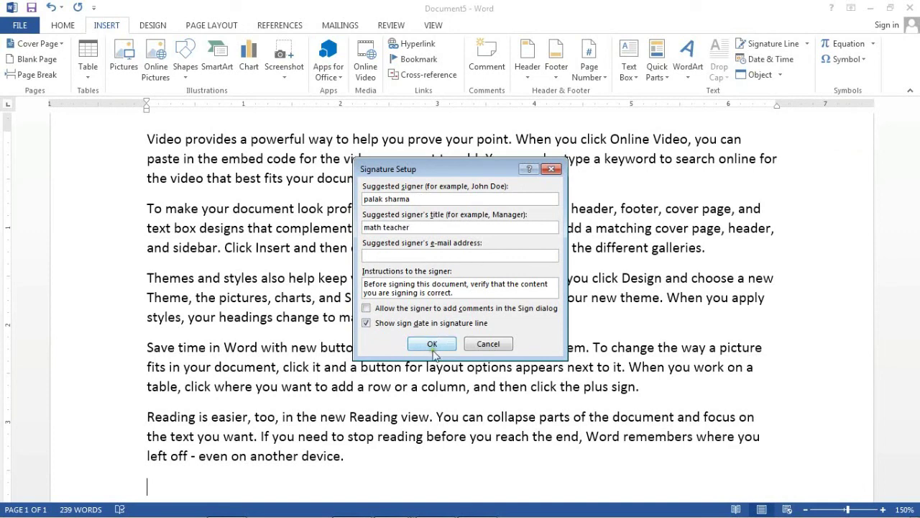
click(432, 343)
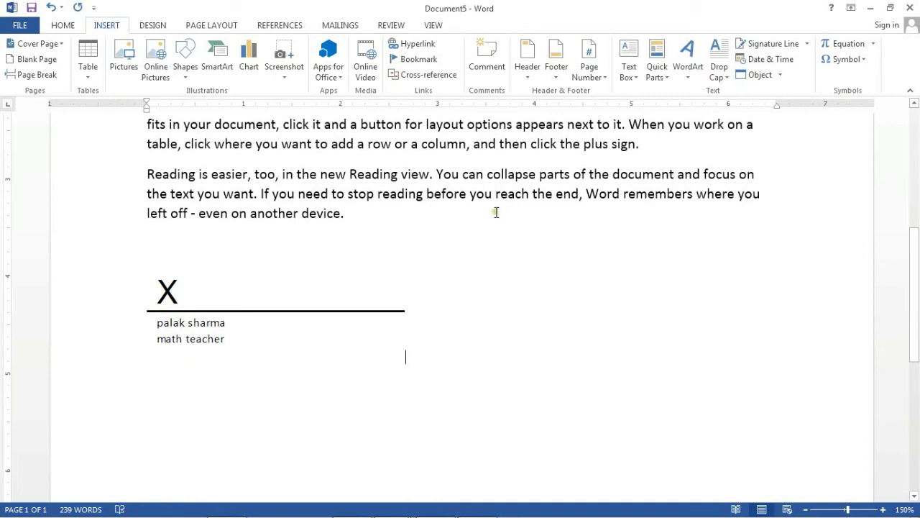
- In a new document, insert the date and time with seconds, 11/5/2017 9:30:04 AM, then start a new paragraph
key(ctrl+n)
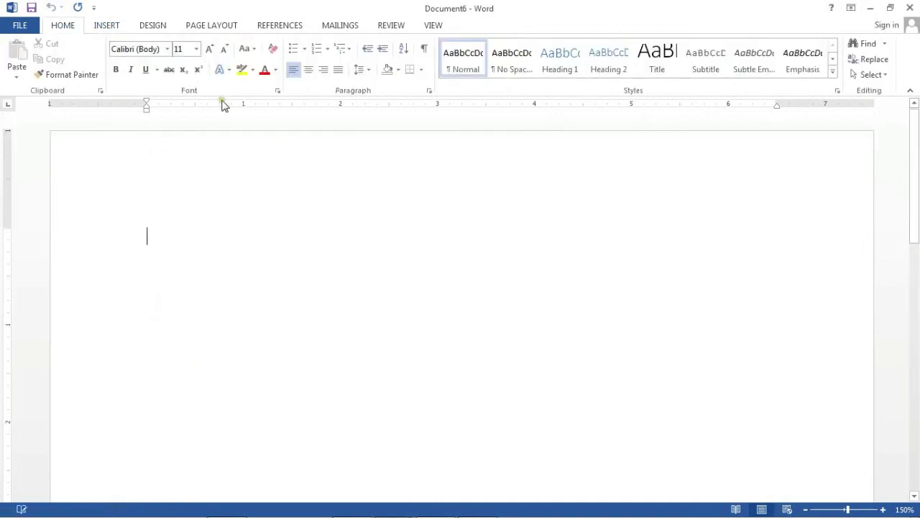
click(108, 26)
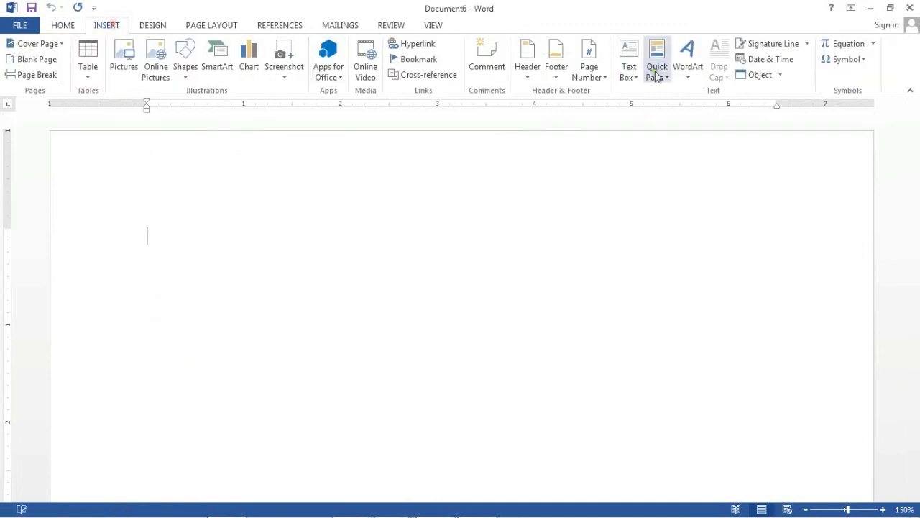
click(775, 63)
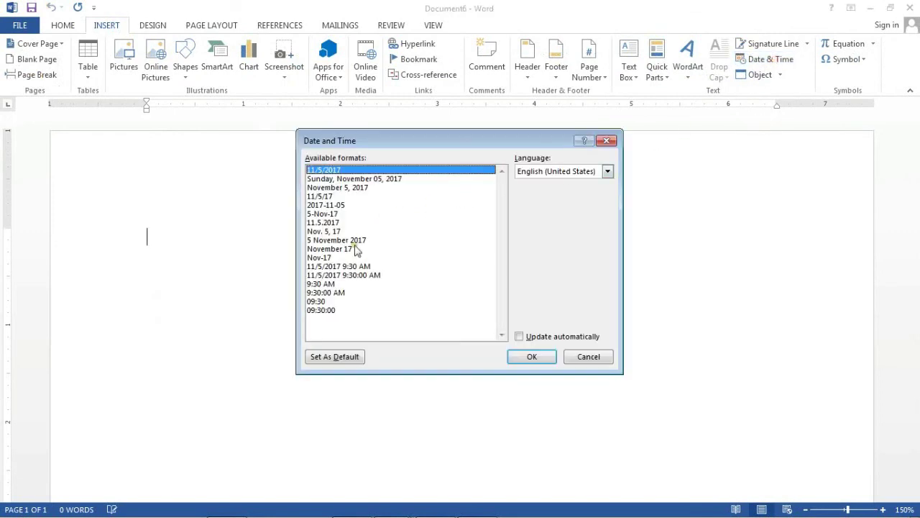
click(344, 275)
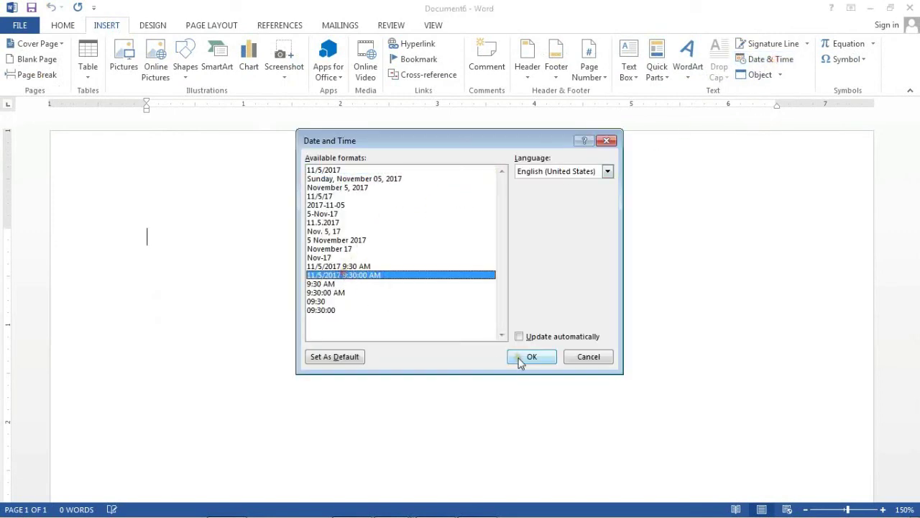
click(530, 359)
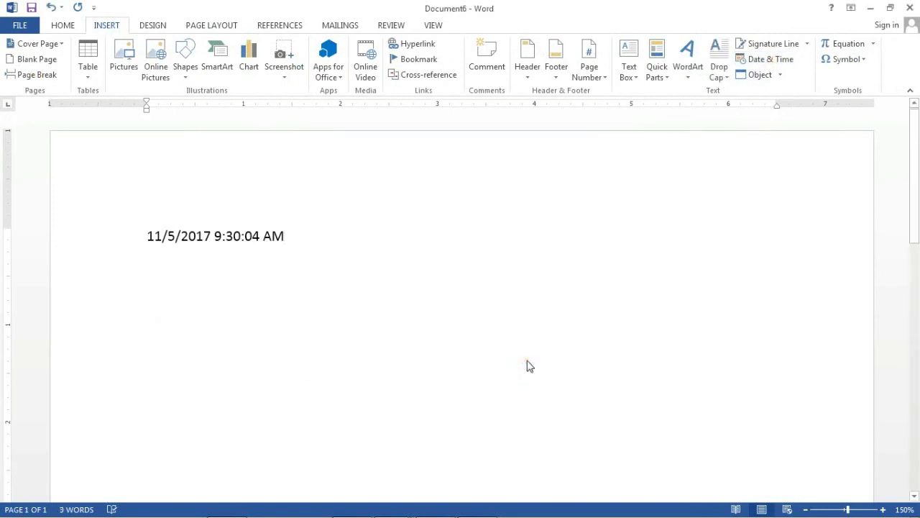
key(Return)
click(761, 80)
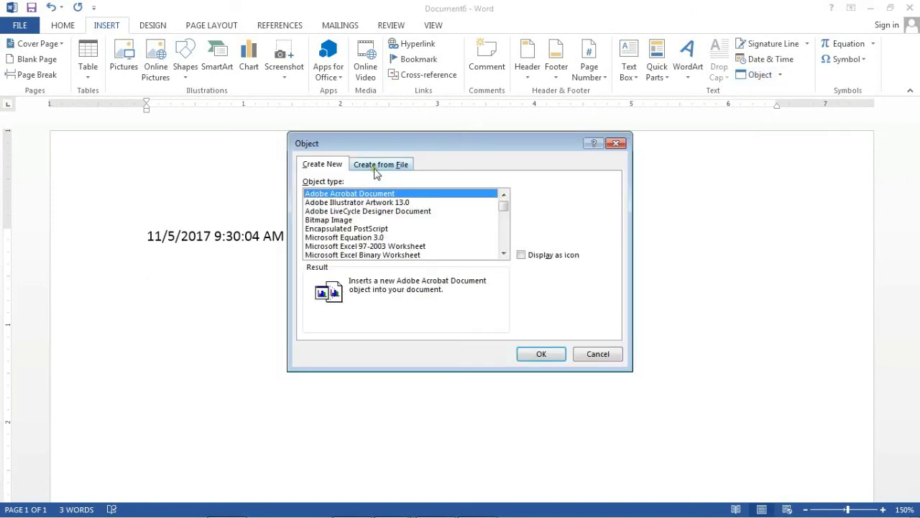
click(376, 165)
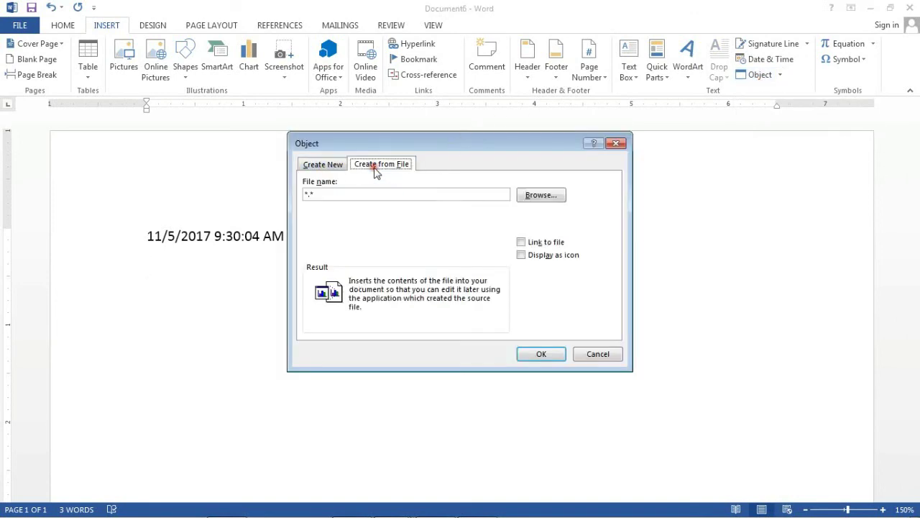
click(536, 196)
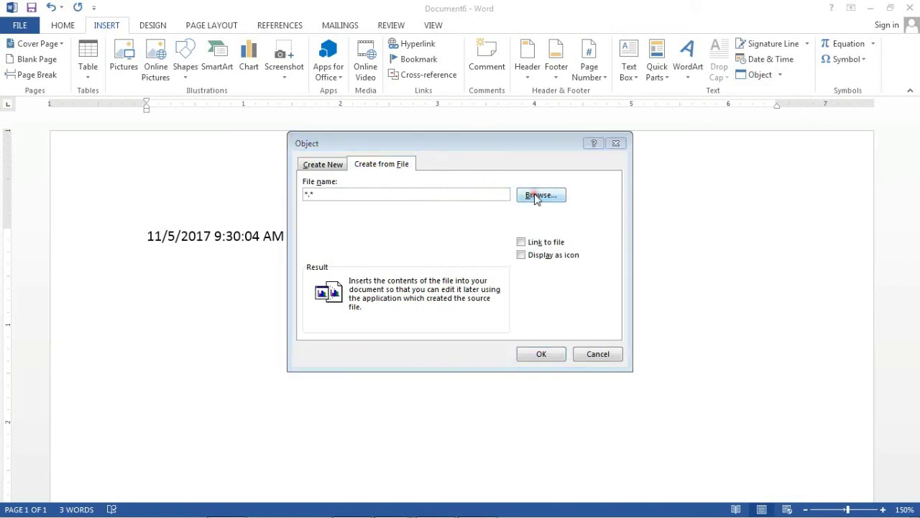
scroll(465, 342, down, 10)
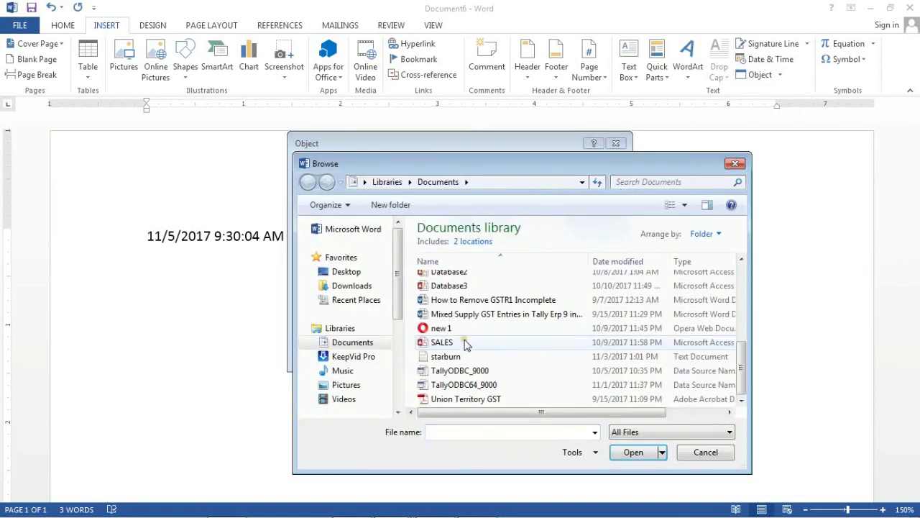
click(466, 300)
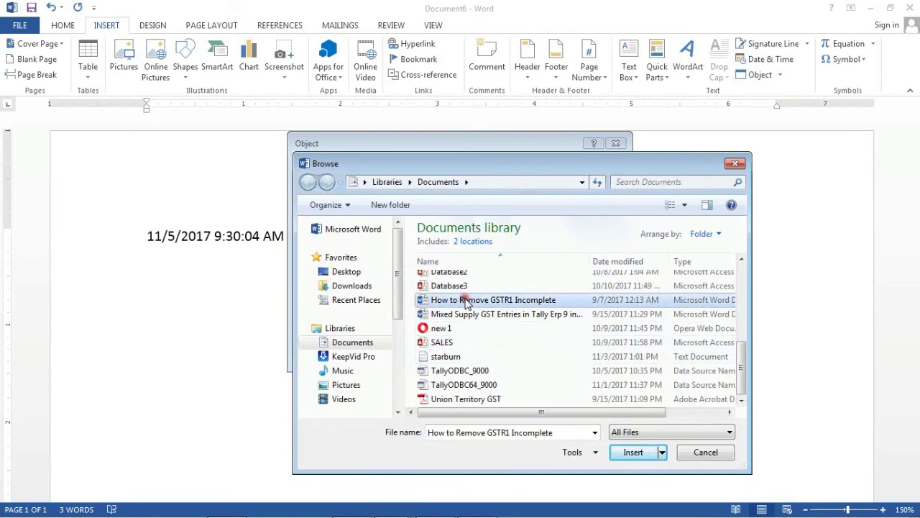
click(636, 454)
click(539, 354)
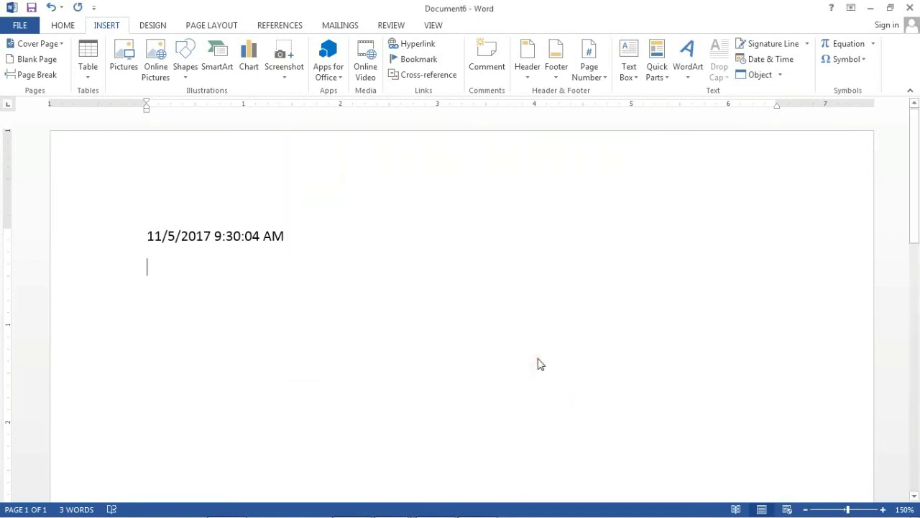
scroll(776, 460, down, 2)
click(297, 236)
scroll(221, 236, up, 3)
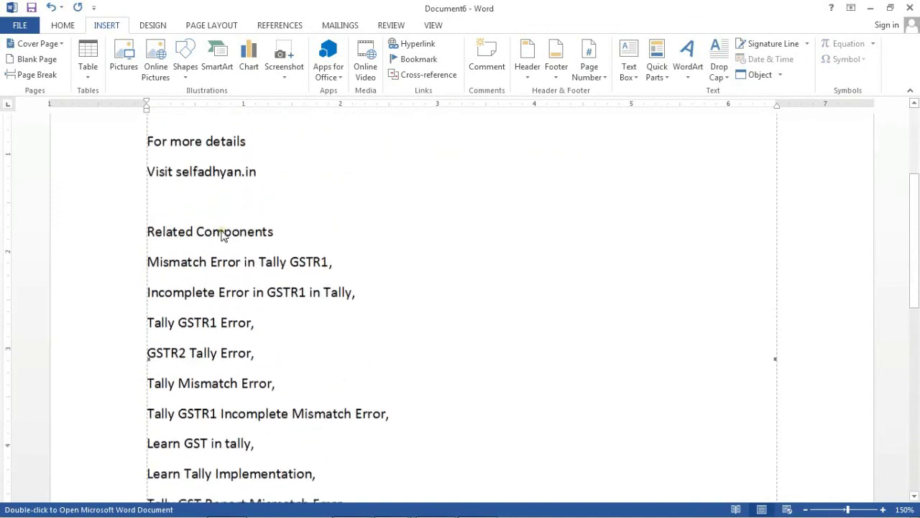
scroll(221, 236, up, 4)
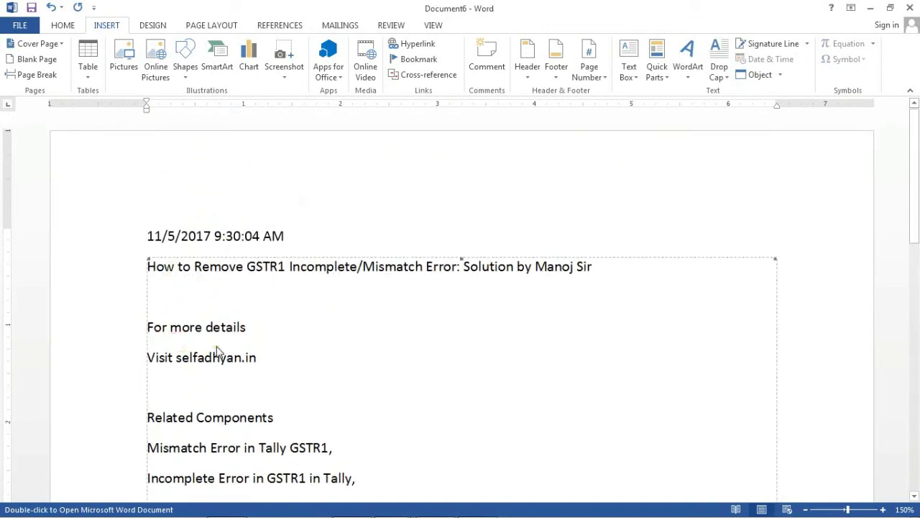
key(Delete)
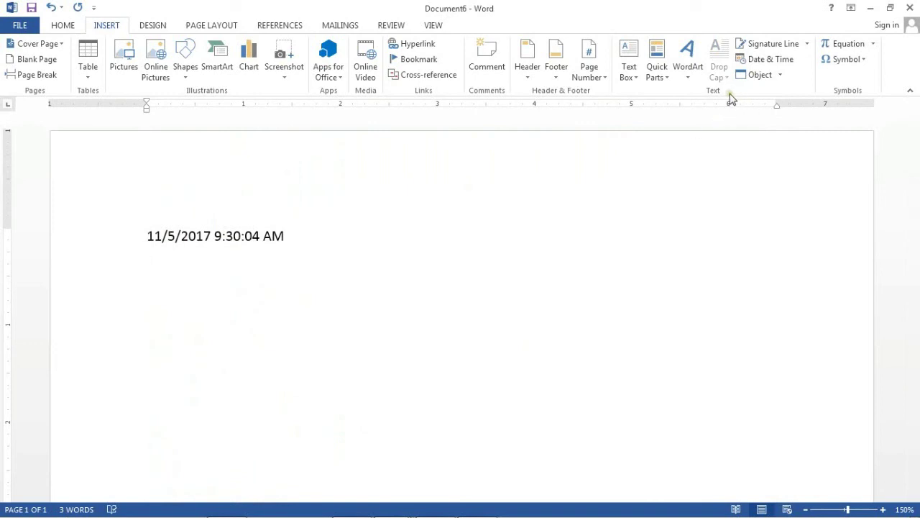